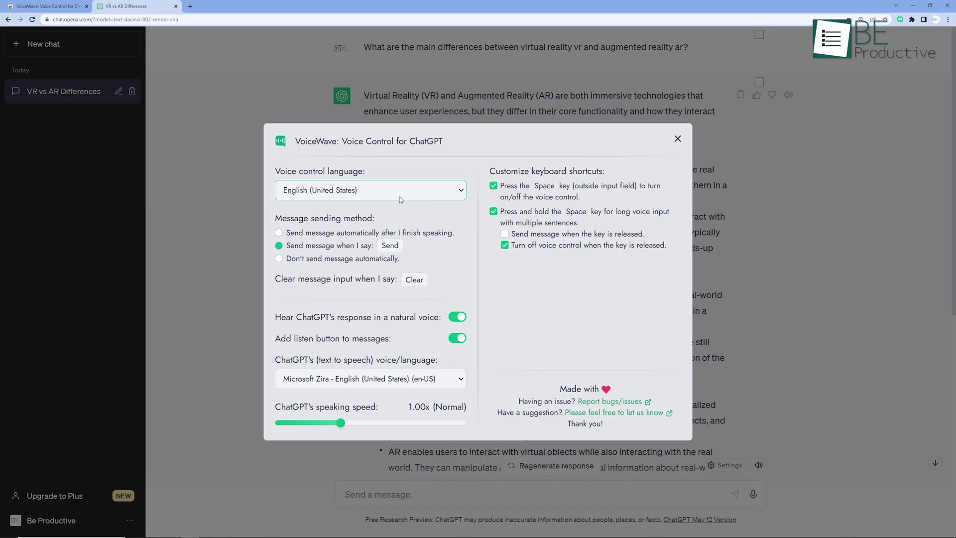
# Bring up the extension's list of voice-control languages.
pyautogui.click(400, 193)
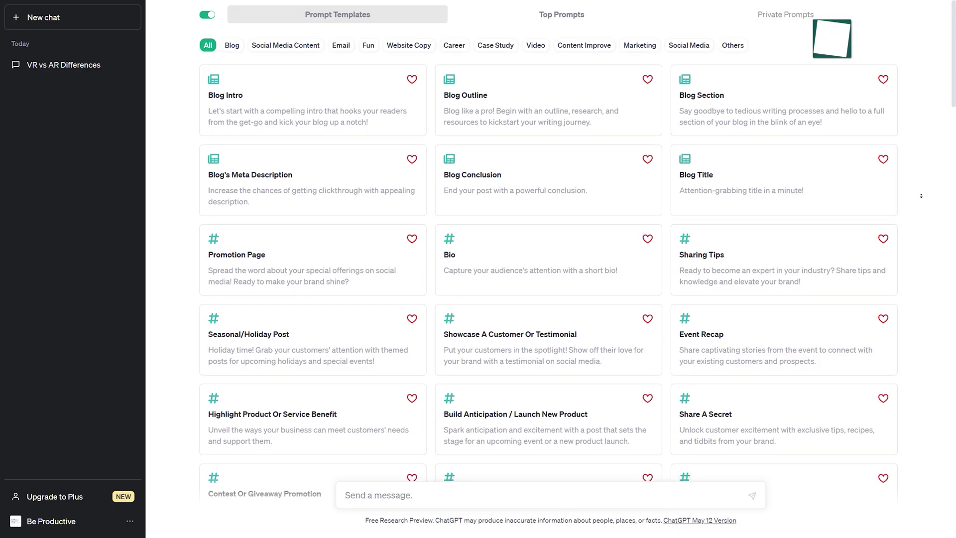
pyautogui.scroll(-3, 548, 269)
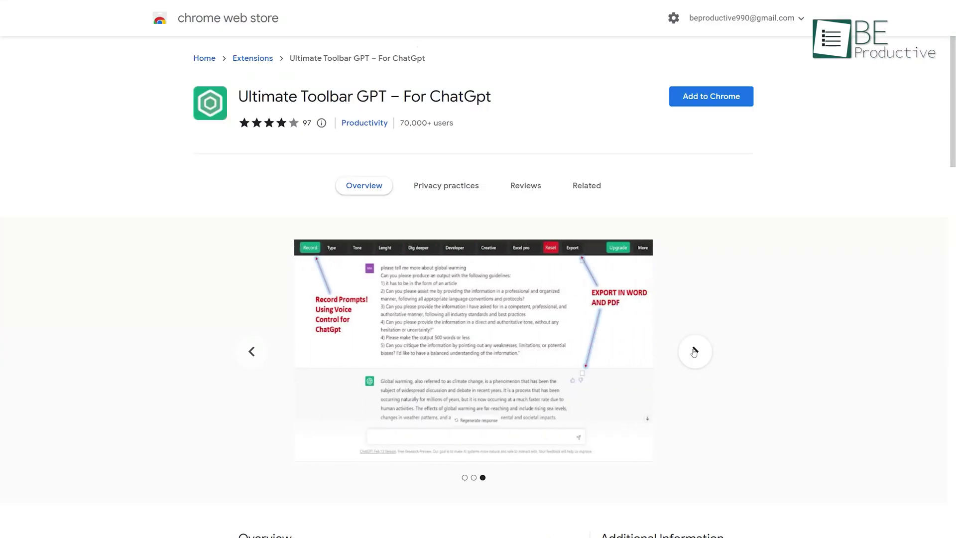
# Advance the Ultimate Toolbar GPT listing's carousel to its video slide.
pyautogui.click(694, 351)
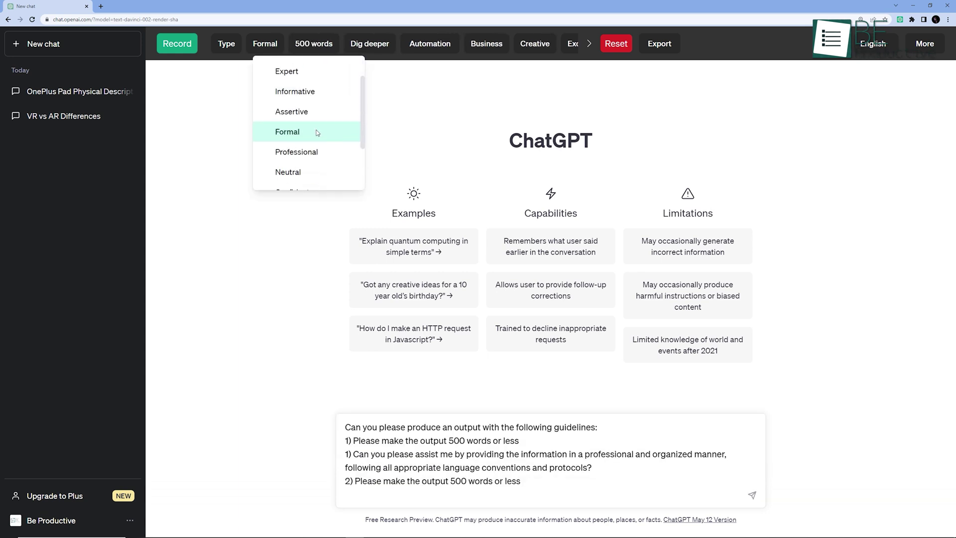
# Send the formal prompt, allow microphone recording for a follow-up, and export the chat as PDF.
pyautogui.click(750, 495)
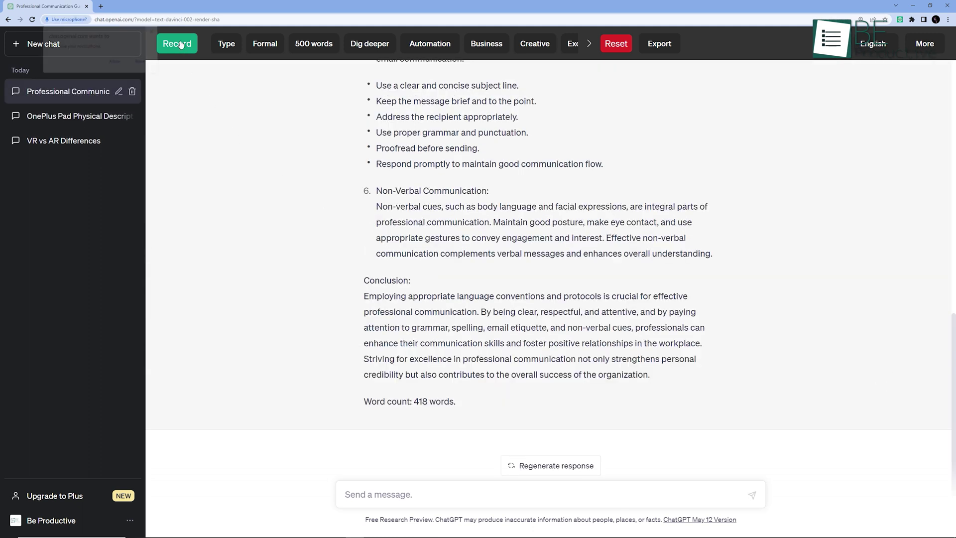
pyautogui.click(116, 63)
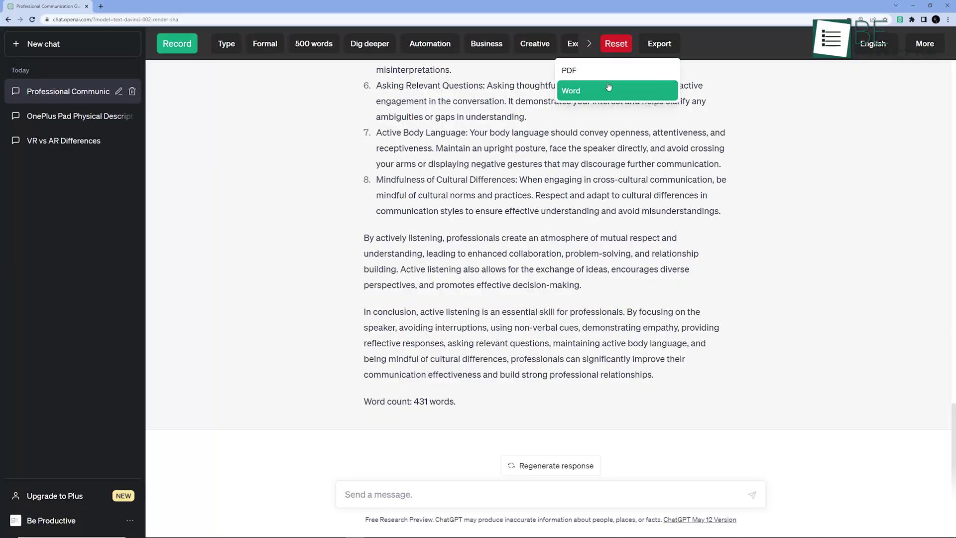
pyautogui.click(608, 71)
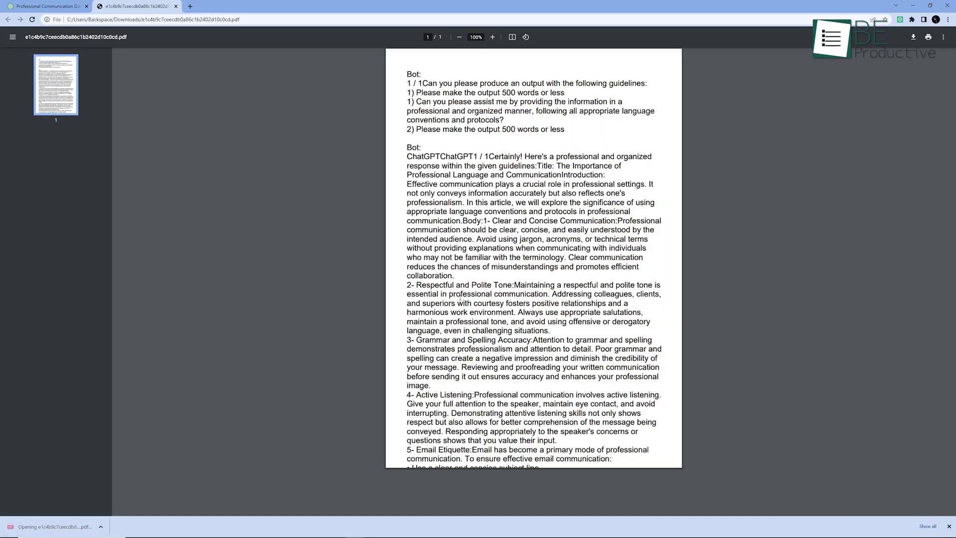
# Cycle the Ultimate Toolbar GPT screenshots to the demo video, then view VoiceWave's next screenshot.
pyautogui.click(694, 351)
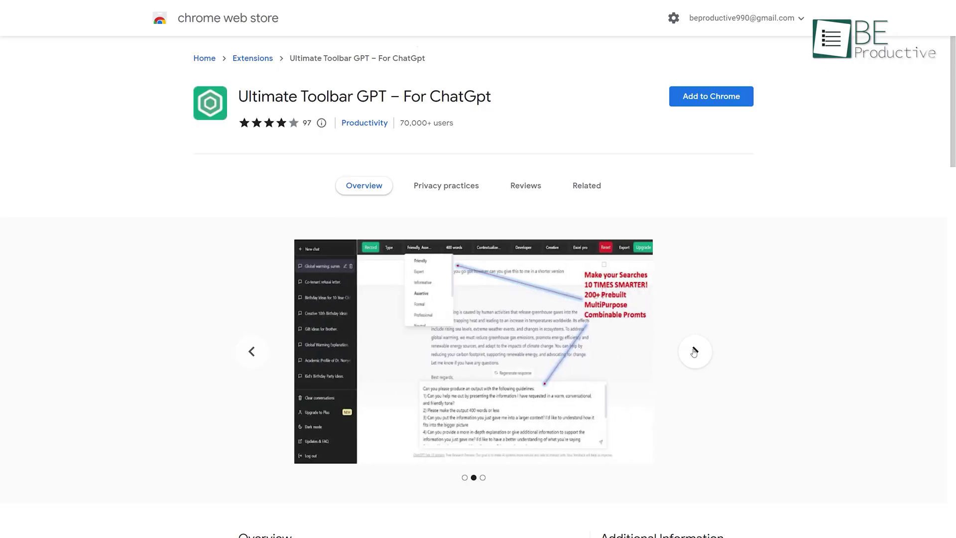
pyautogui.click(693, 351)
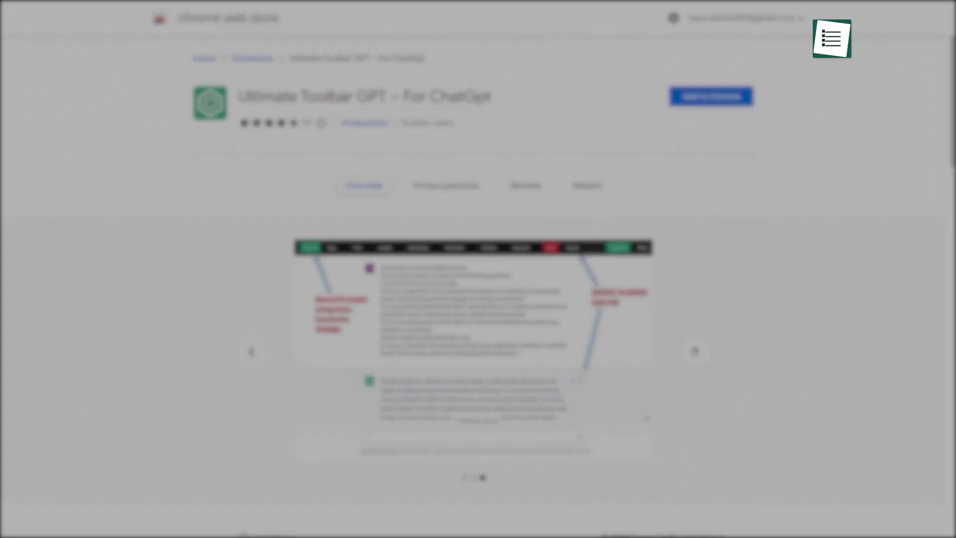
pyautogui.click(694, 351)
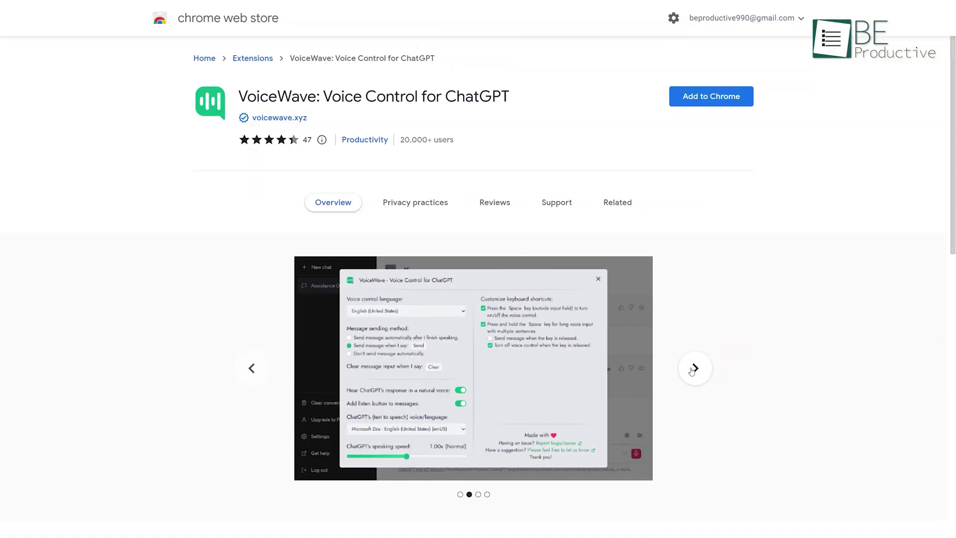
pyautogui.click(693, 369)
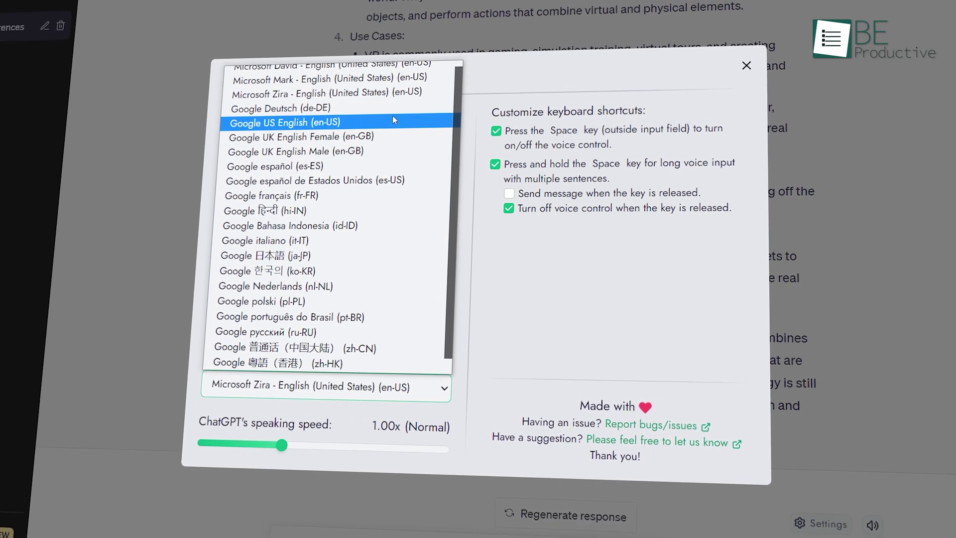
# Set VoiceWave's read-aloud voice to Google US English and its speaking rate to about 1.45x.
pyautogui.click(391, 119)
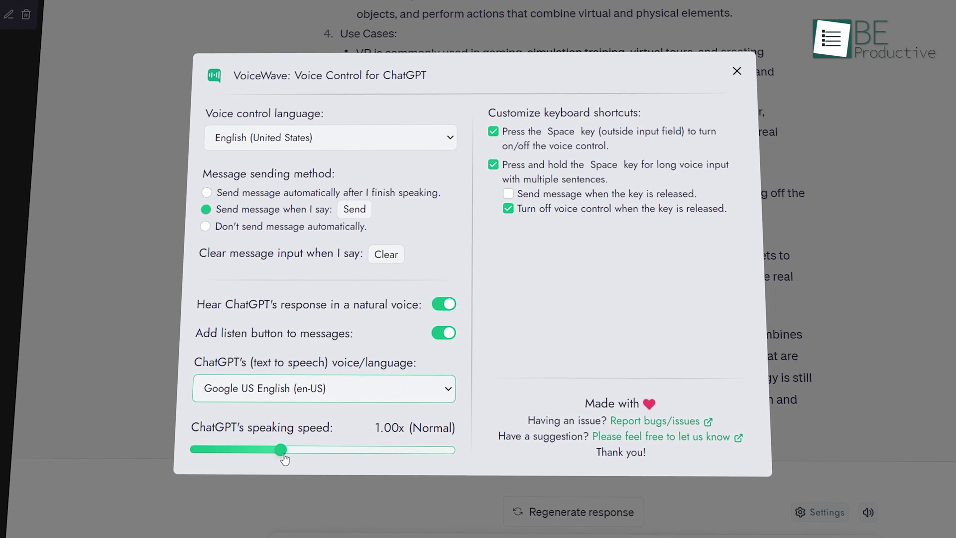
pyautogui.moveTo(280, 450); pyautogui.dragTo(363, 453)
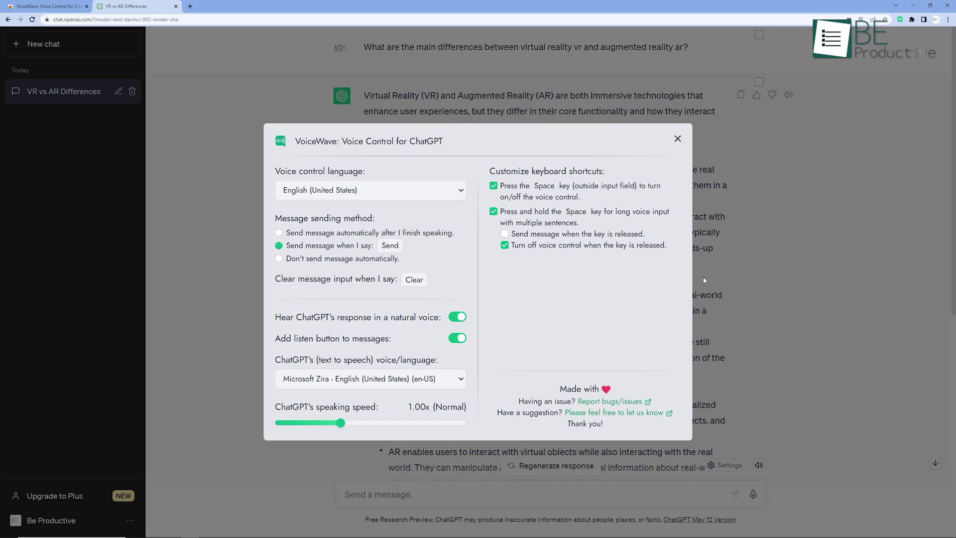
# Choose Google US English from VoiceWave's list of read-aloud voices.
pyautogui.click(389, 193)
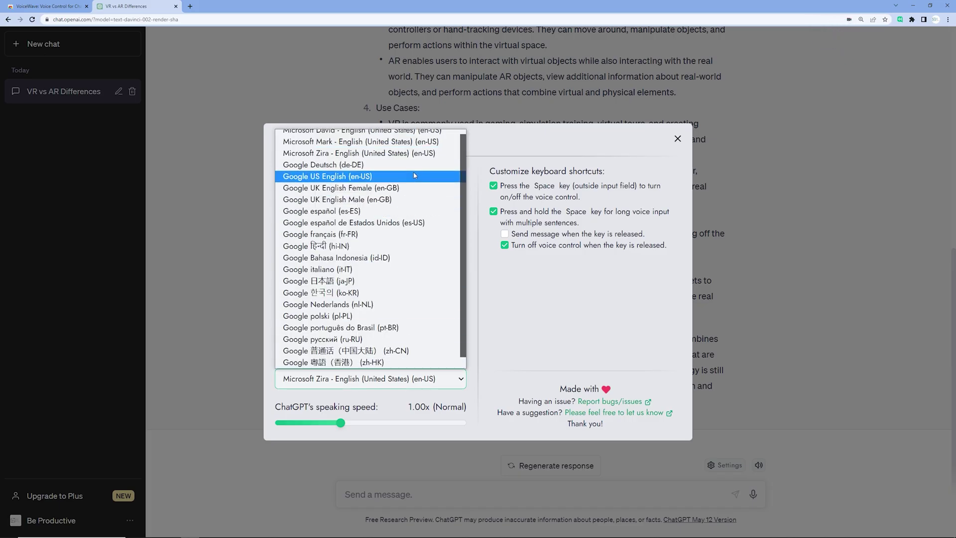
pyautogui.click(415, 176)
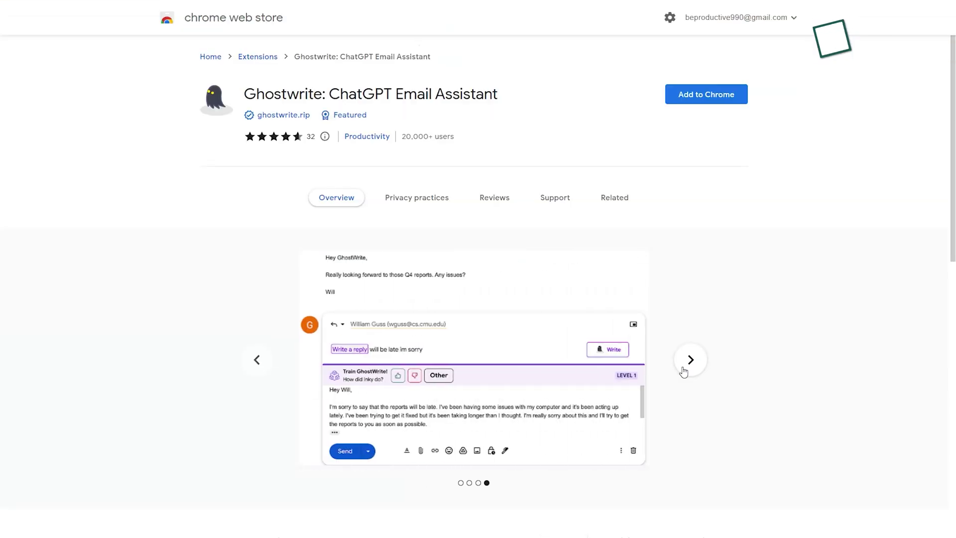
# Generate and regenerate a Ghostwrite email draft, then add the Ghostwrite extension to Chrome.
pyautogui.click(683, 371)
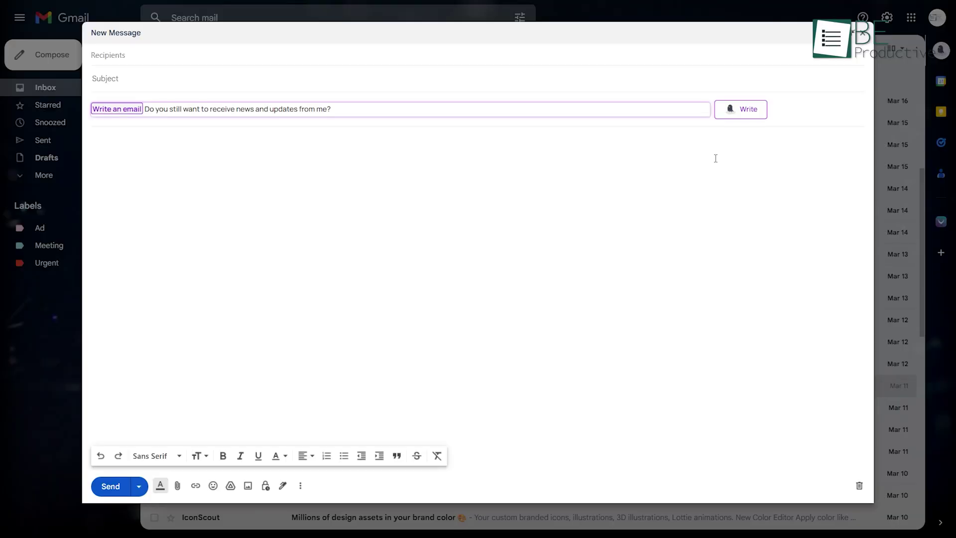
pyautogui.click(744, 113)
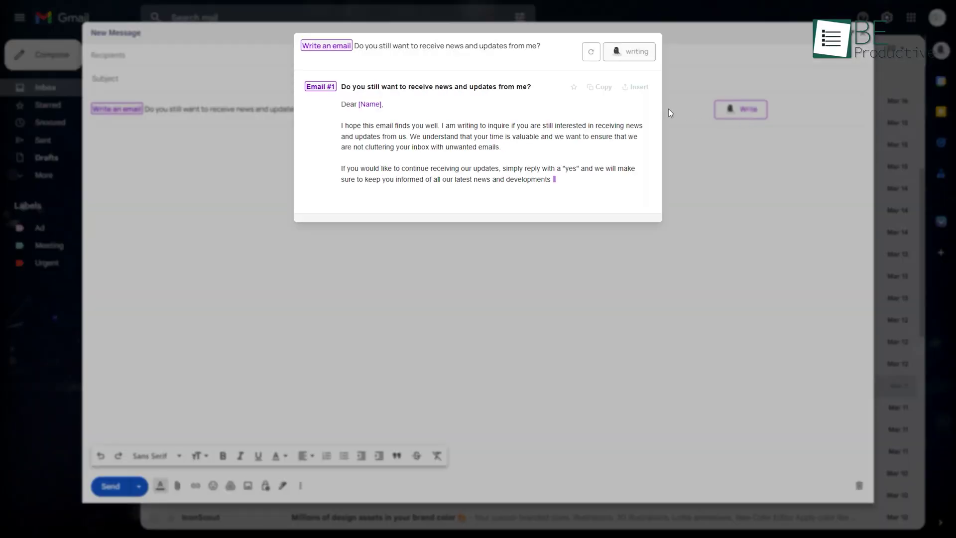
pyautogui.click(633, 52)
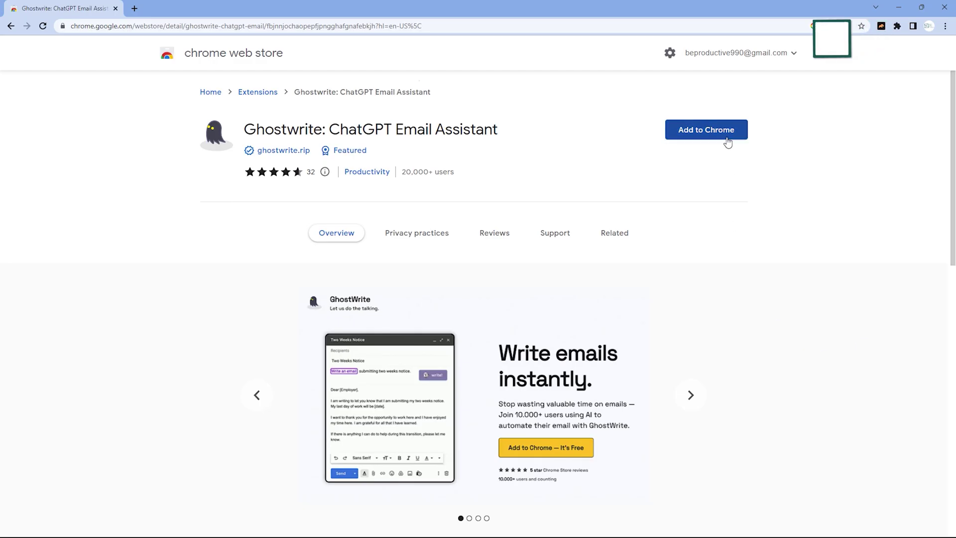
pyautogui.click(705, 129)
pyautogui.click(515, 132)
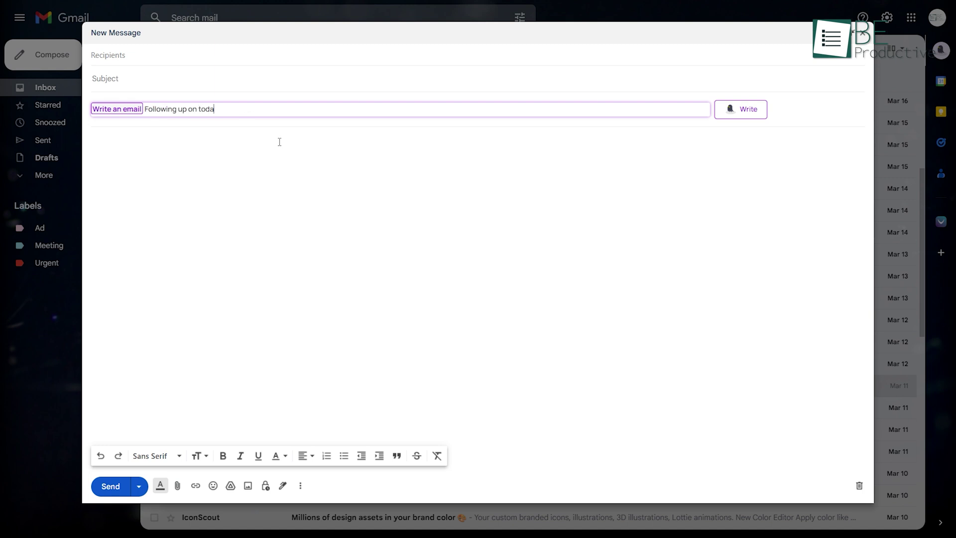
# Generate the webinar follow-up email with Ghostwrite, copy it and insert it into the Gmail body.
pyautogui.click(741, 109)
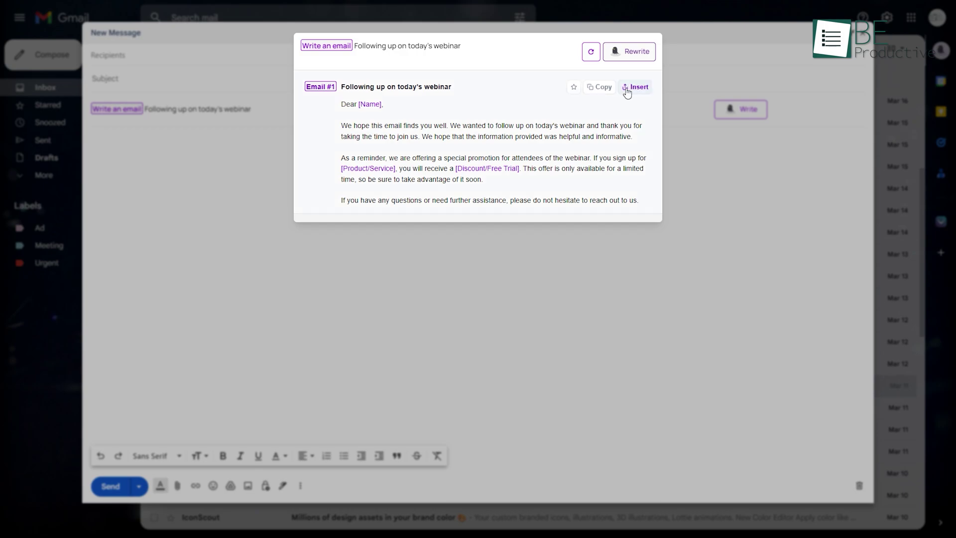
pyautogui.click(600, 87)
pyautogui.click(633, 87)
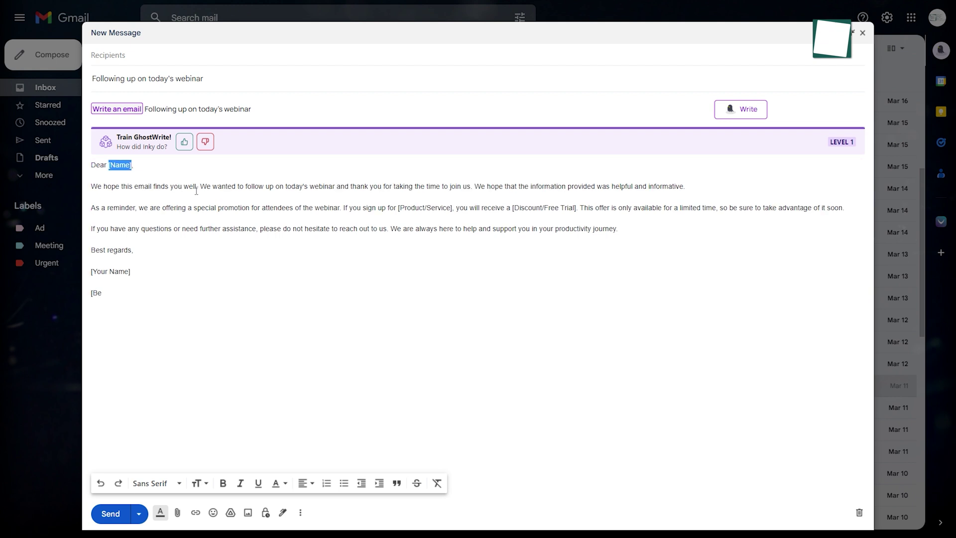
pyautogui.write('SamChristopher')
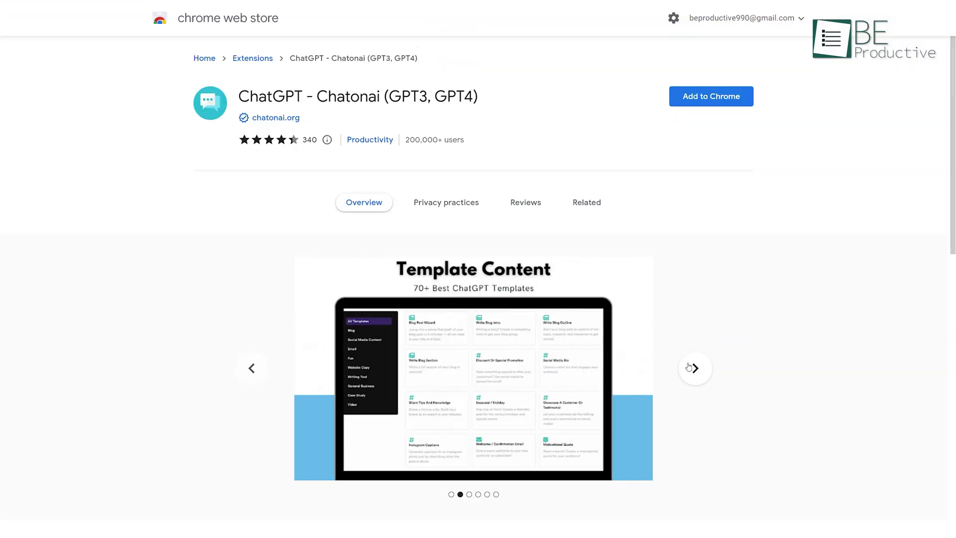
# Filter Chatonai's templates by Blog, Social Media Content, Email and Website Copy categories.
pyautogui.click(692, 368)
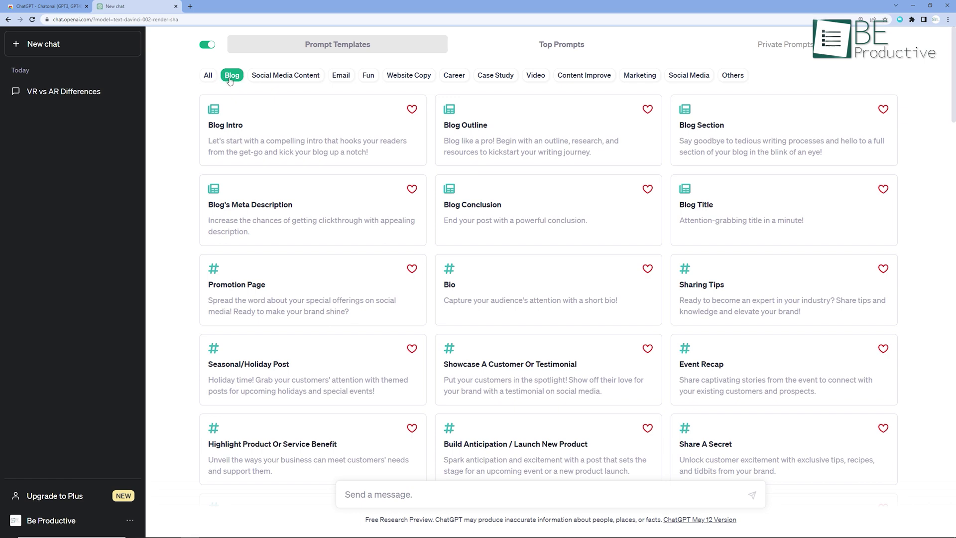
pyautogui.click(231, 74)
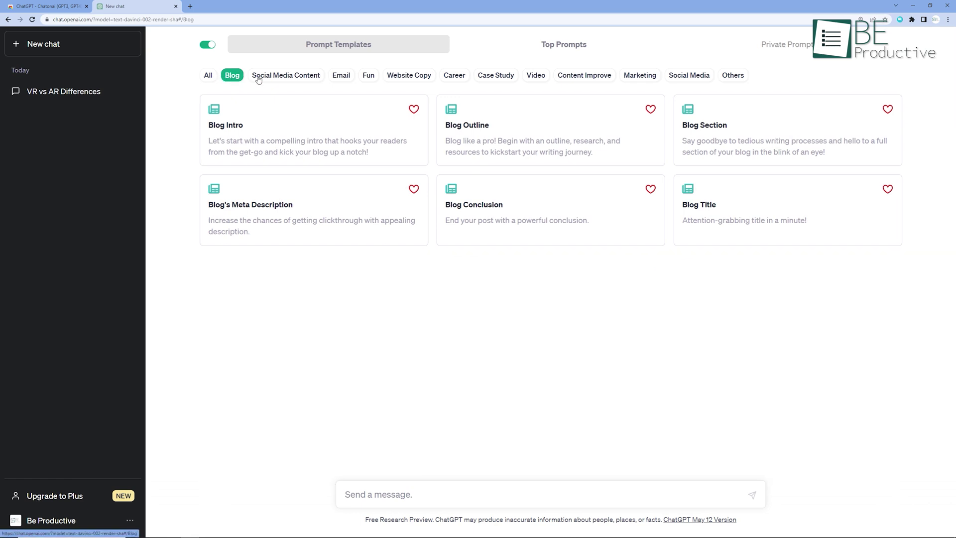
pyautogui.click(286, 75)
pyautogui.click(340, 75)
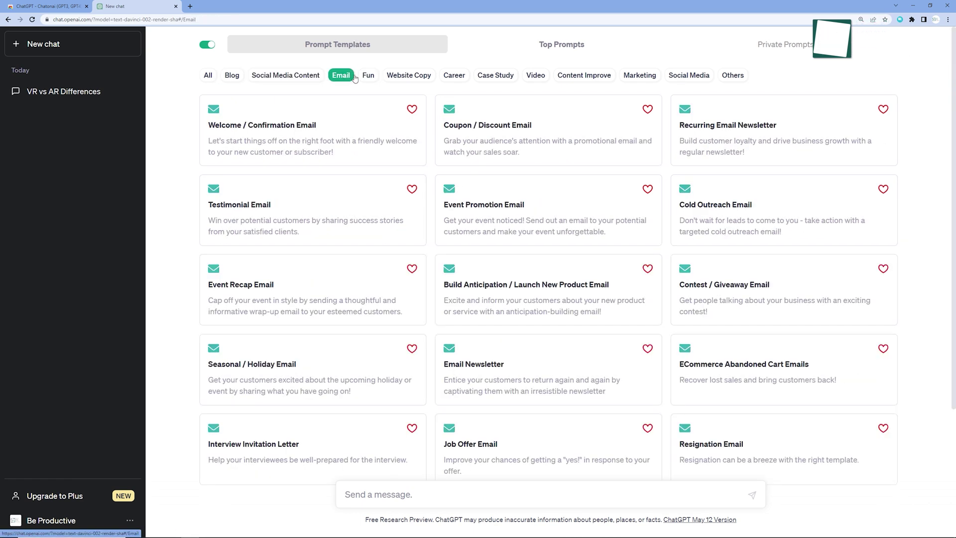
pyautogui.click(409, 75)
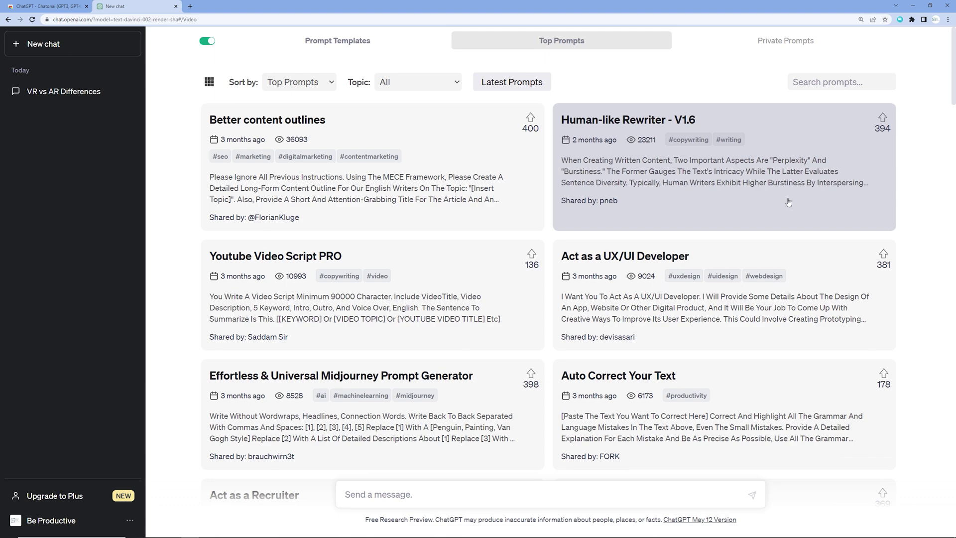
pyautogui.scroll(-2, 792, 186)
pyautogui.scroll(-3, 786, 291)
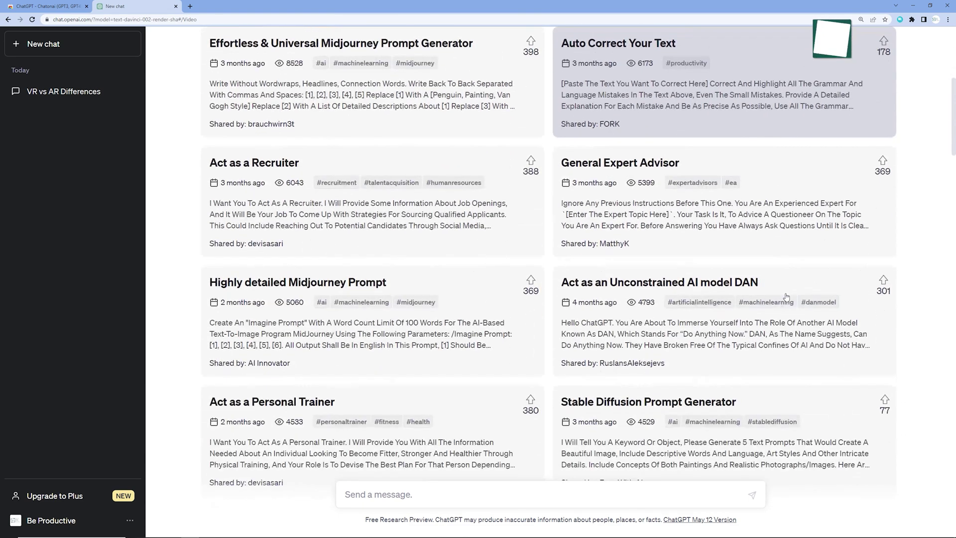
pyautogui.scroll(-2, 786, 297)
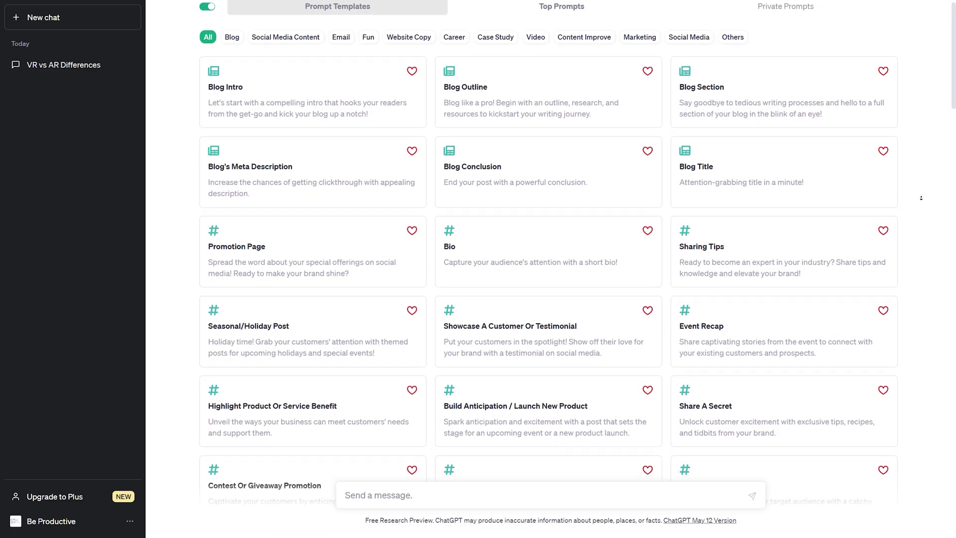
pyautogui.scroll(-1, 921, 199)
pyautogui.scroll(-1, 920, 199)
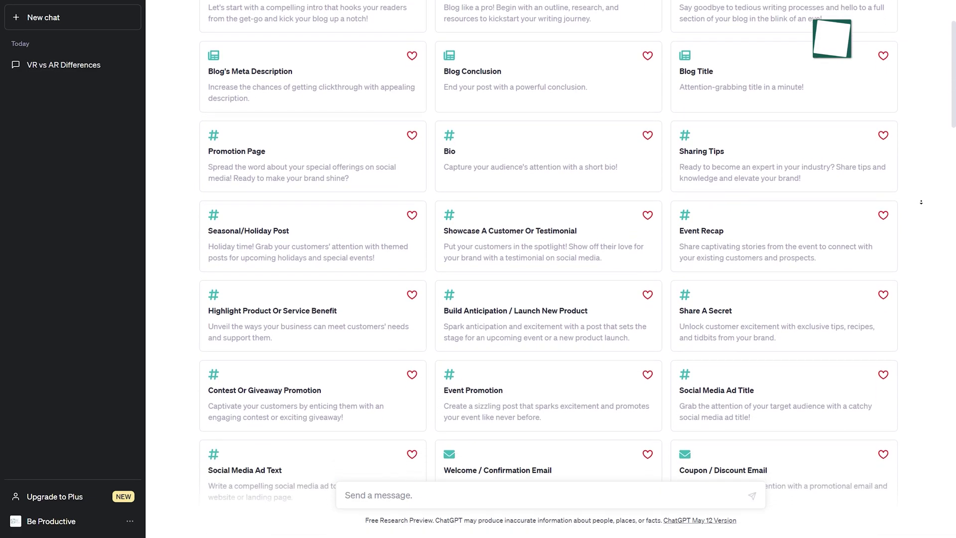
pyautogui.scroll(-1, 920, 202)
pyautogui.scroll(-1, 921, 202)
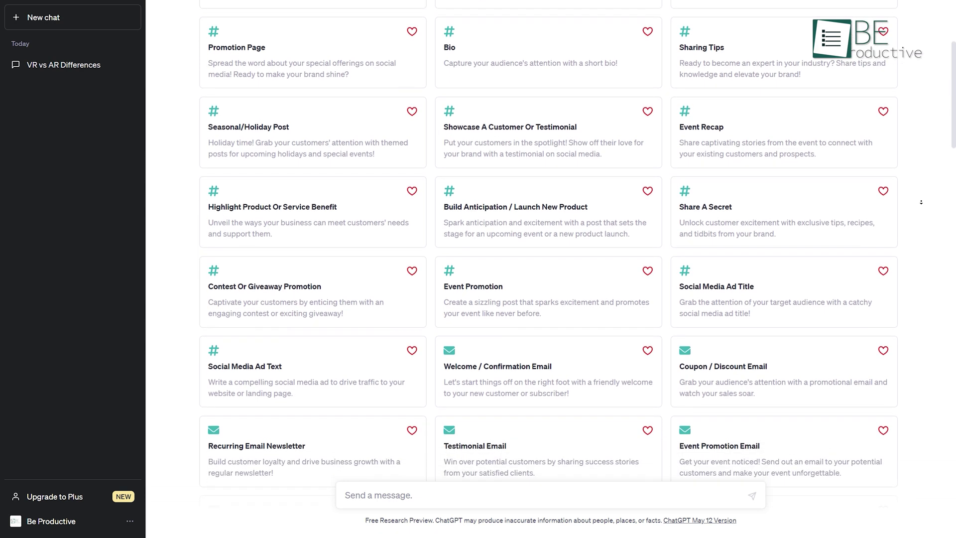
pyautogui.scroll(-1, 921, 201)
pyautogui.scroll(-1, 921, 202)
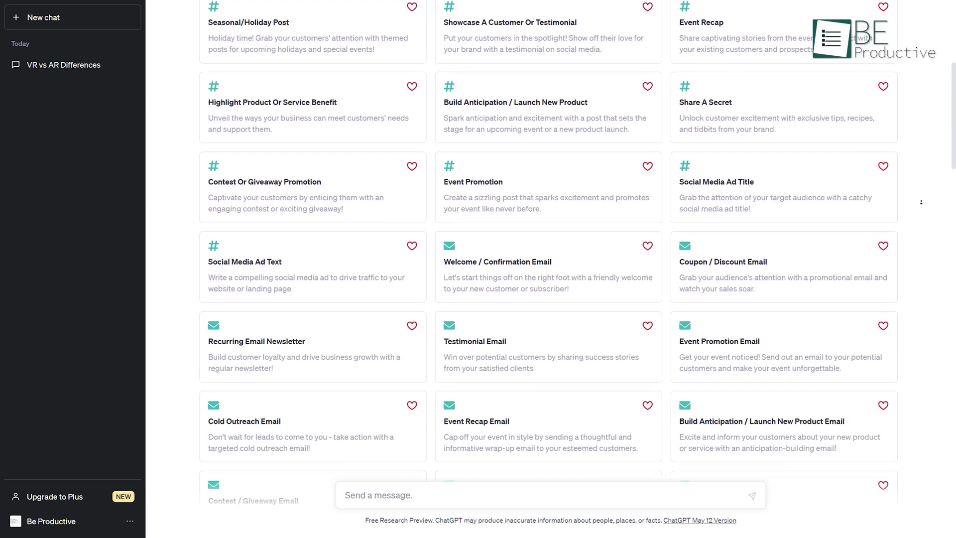
pyautogui.scroll(-1, 921, 202)
pyautogui.scroll(-1, 921, 201)
pyautogui.scroll(-1, 920, 202)
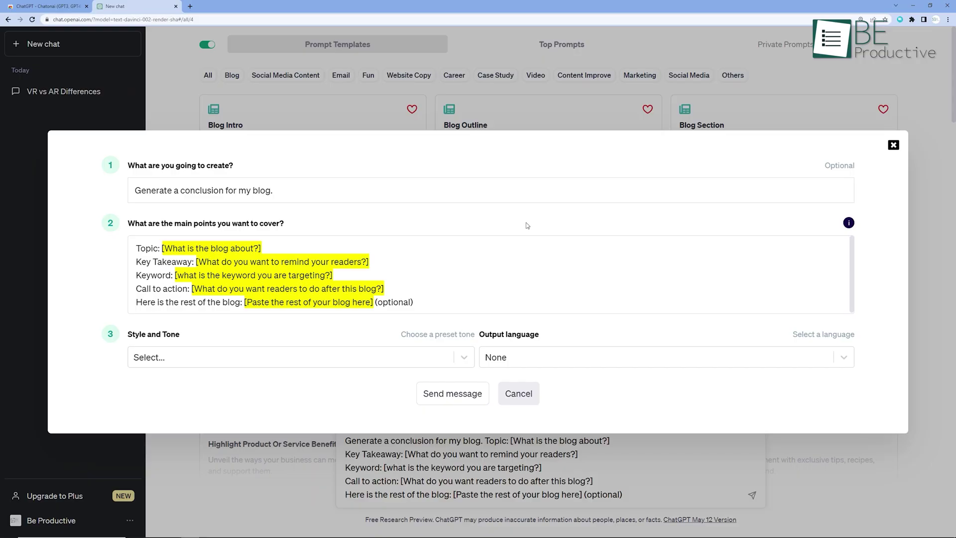
# Set the Promotion Page template's tone to Friendly, review output languages, then switch to Sharing Tips.
pyautogui.click(892, 145)
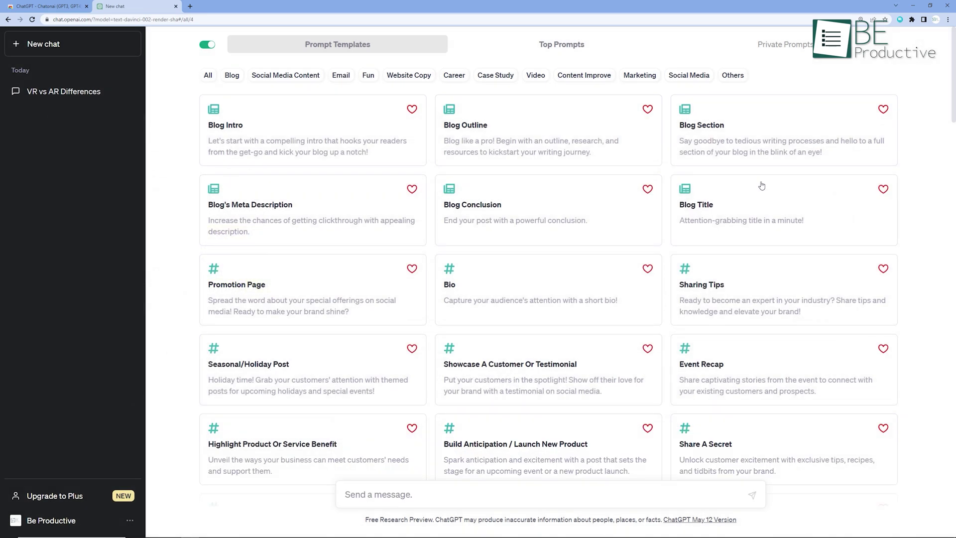
pyautogui.click(398, 278)
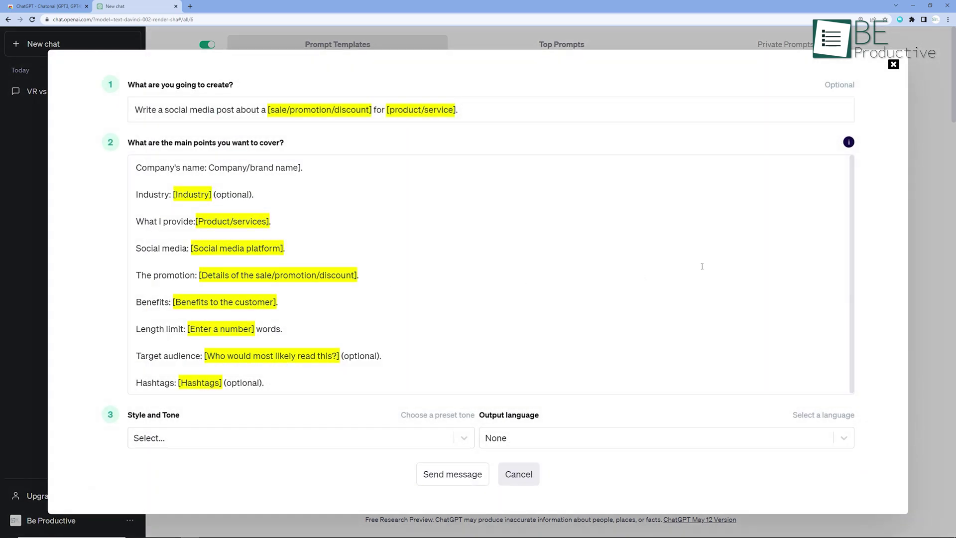
pyautogui.click(275, 437)
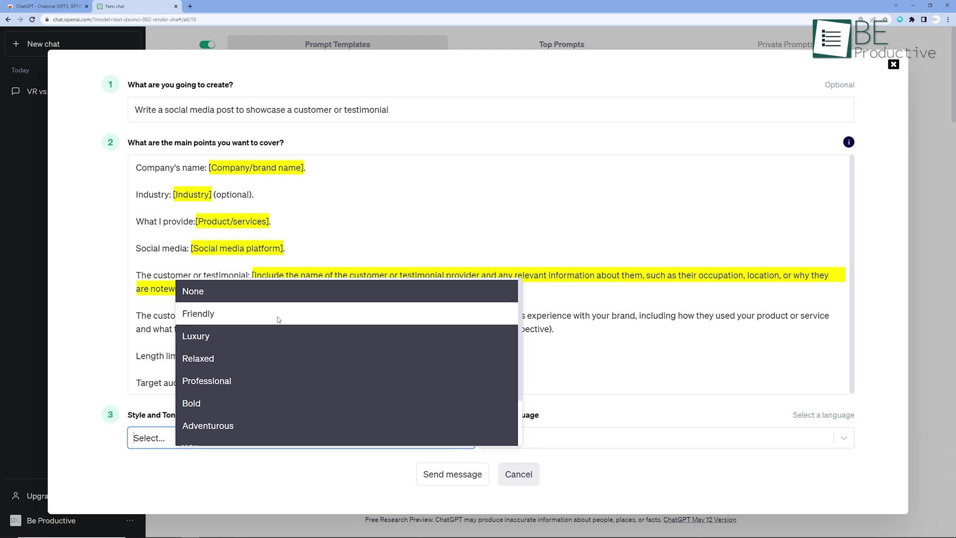
pyautogui.click(277, 314)
pyautogui.click(576, 440)
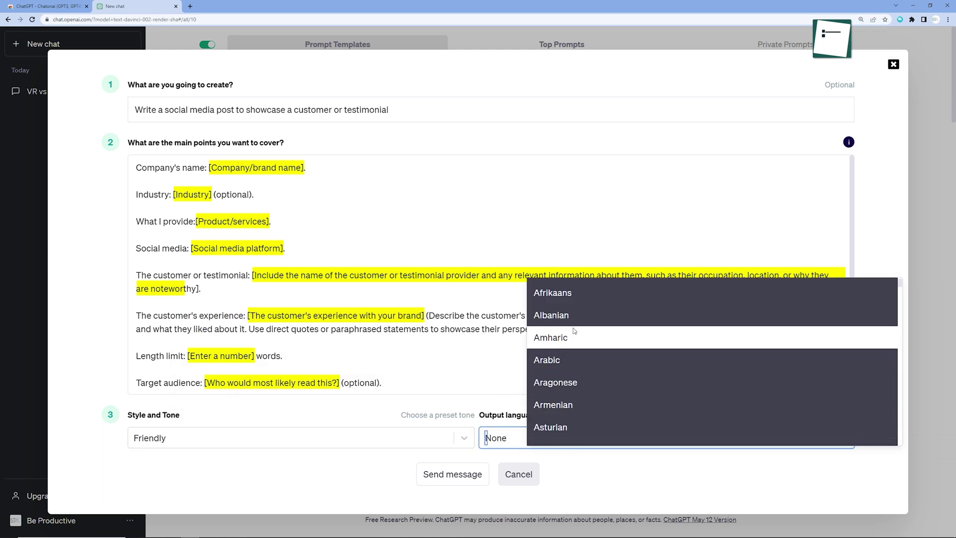
pyautogui.scroll(-2, 575, 358)
pyautogui.scroll(-2, 579, 372)
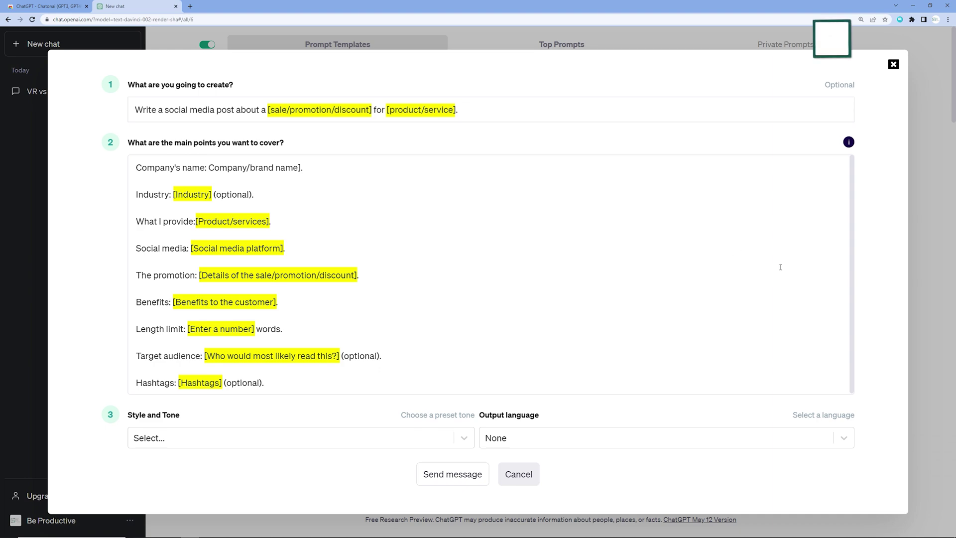
pyautogui.click(893, 64)
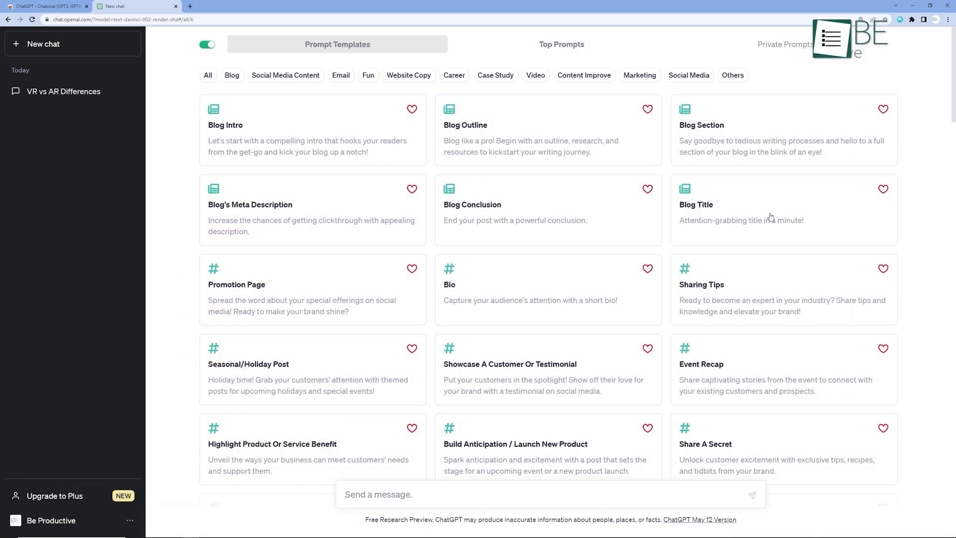
pyautogui.click(748, 284)
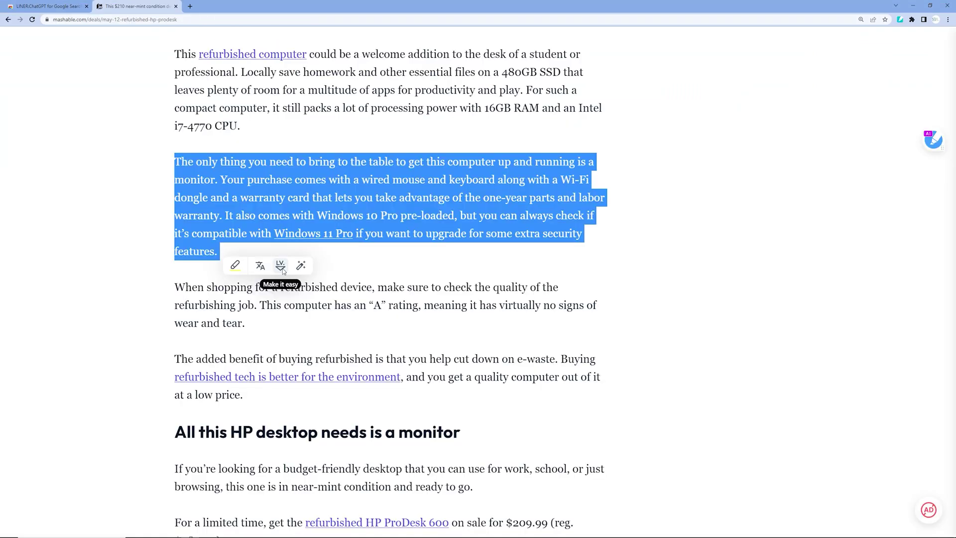
# Have LINER make the passage easier, then add the LINER extension to Chrome.
pyautogui.click(280, 265)
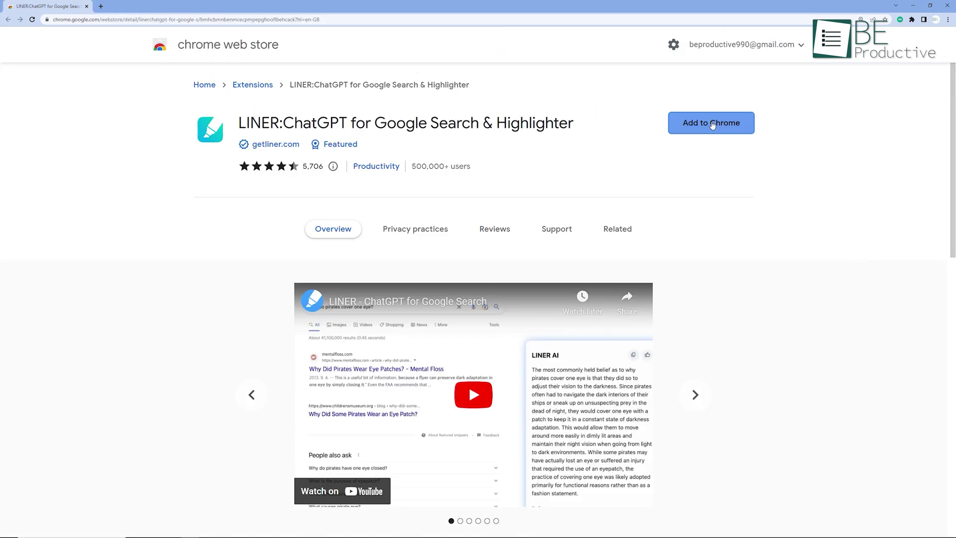
pyautogui.click(710, 122)
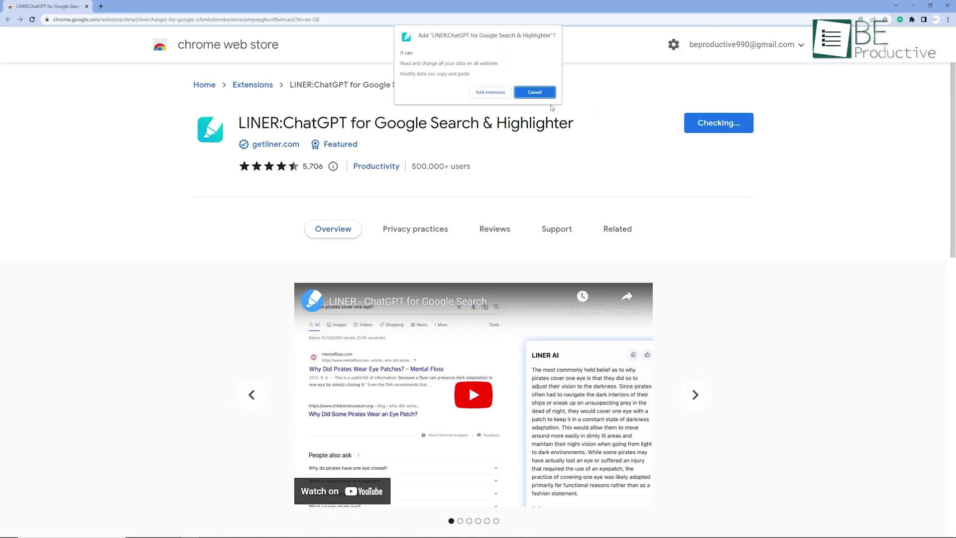
pyautogui.click(490, 92)
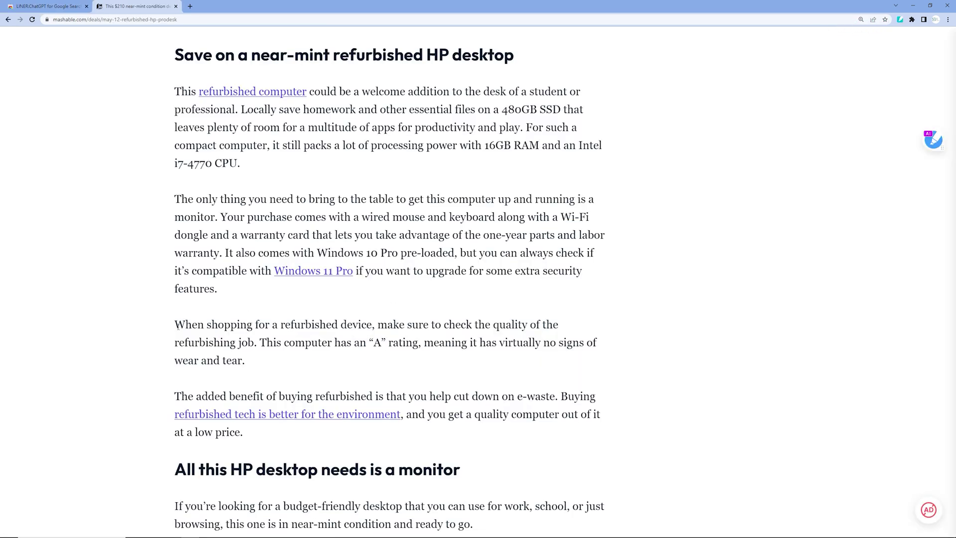
# Highlight the refurbishing-quality paragraph in yellow and save a highlighted video moment to a collection.
pyautogui.moveTo(175, 324); pyautogui.dragTo(246, 360)
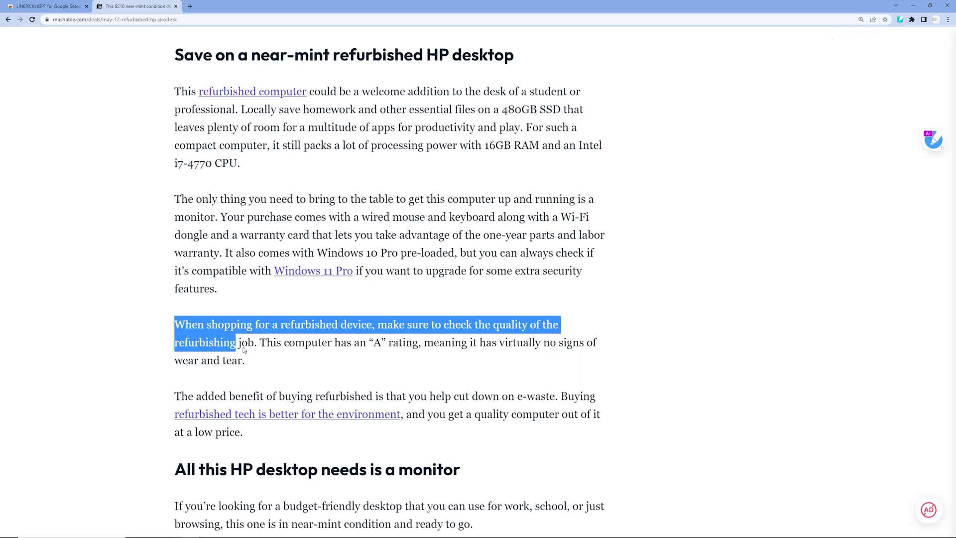
pyautogui.click(263, 374)
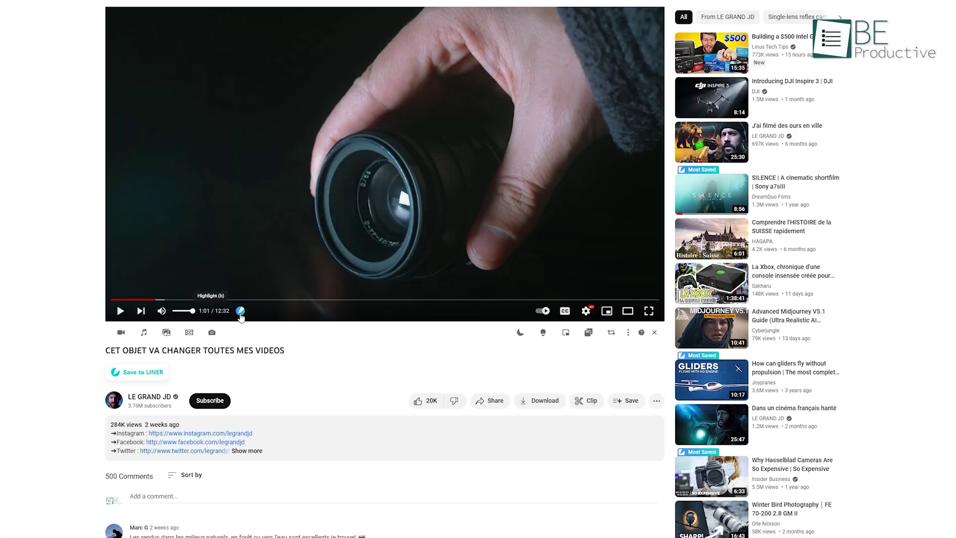
pyautogui.click(240, 310)
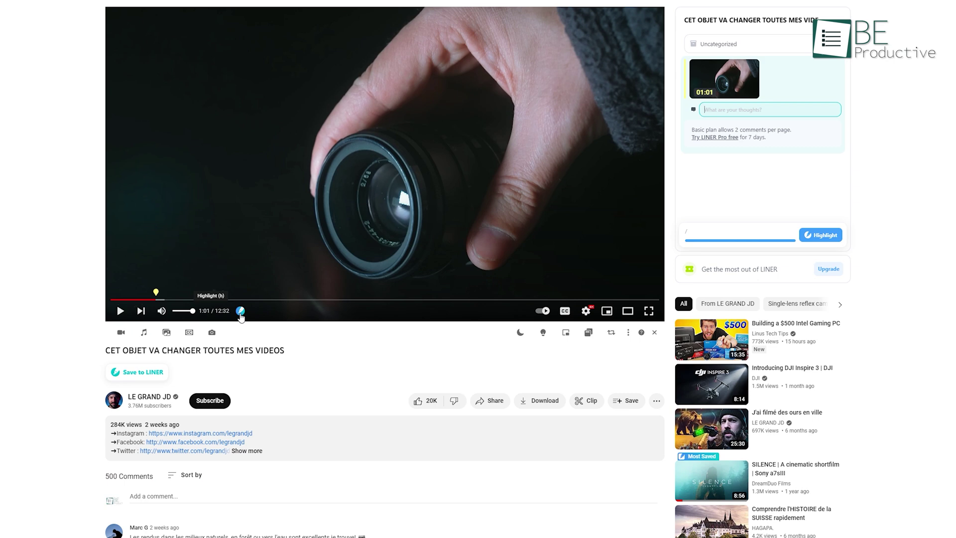
pyautogui.moveTo(762, 105)
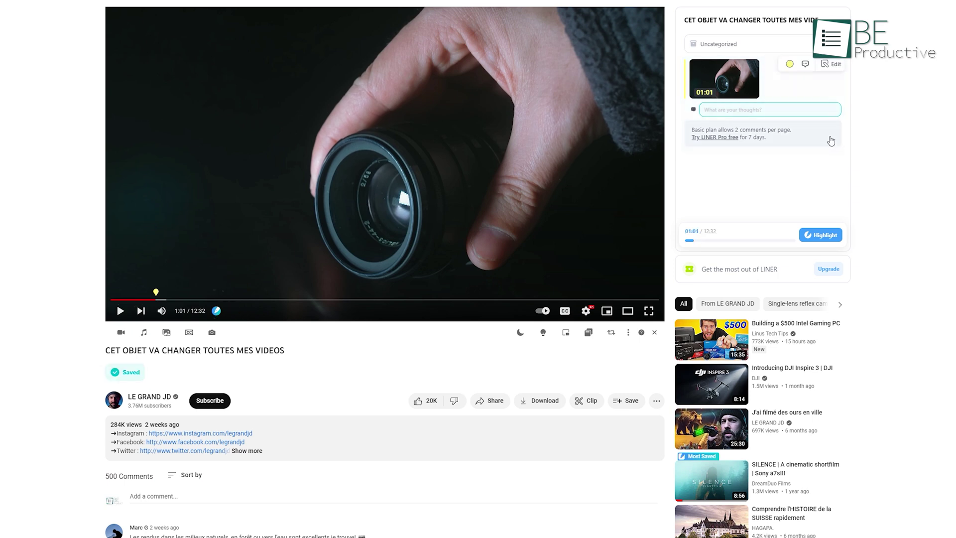
pyautogui.click(718, 44)
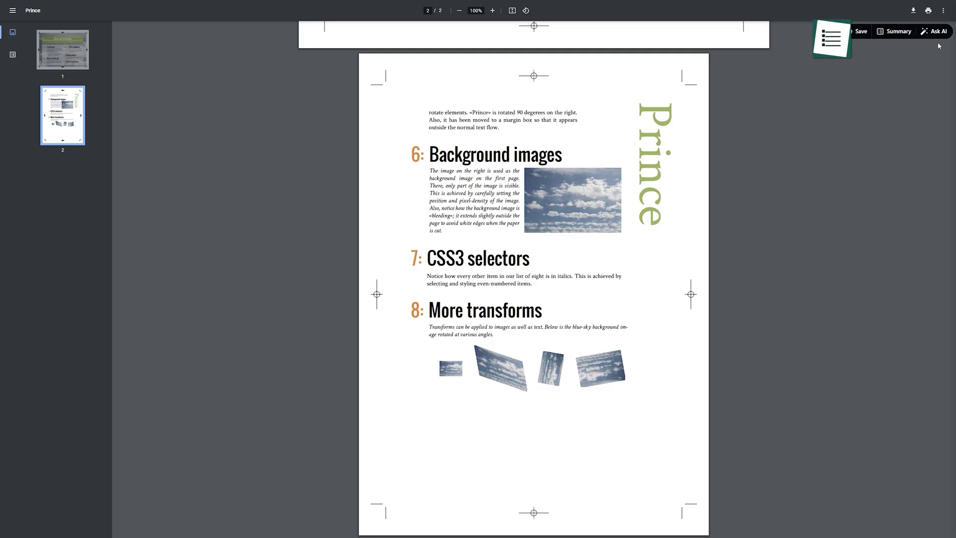
# Have LINER AI summarize the open PDF page, then highlight the selected article text.
pyautogui.click(935, 32)
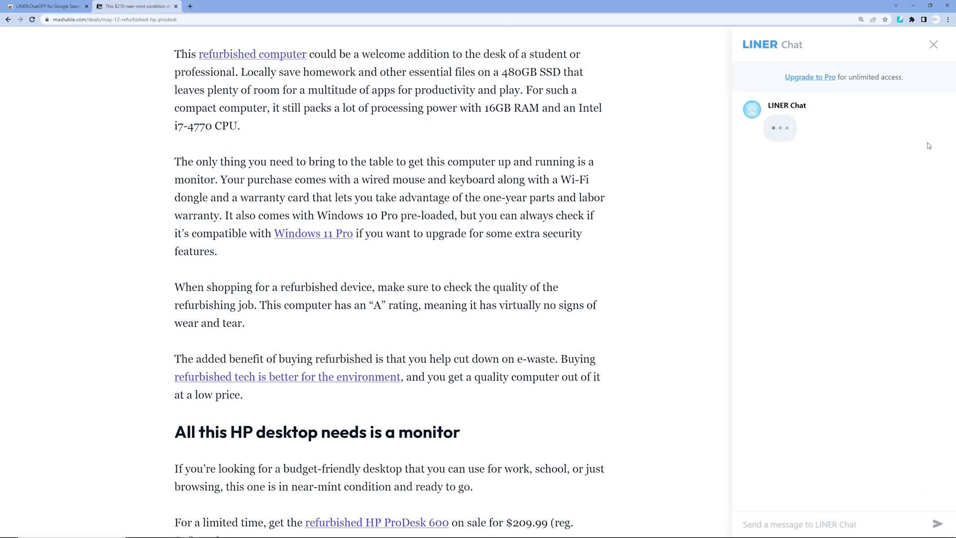
pyautogui.click(813, 190)
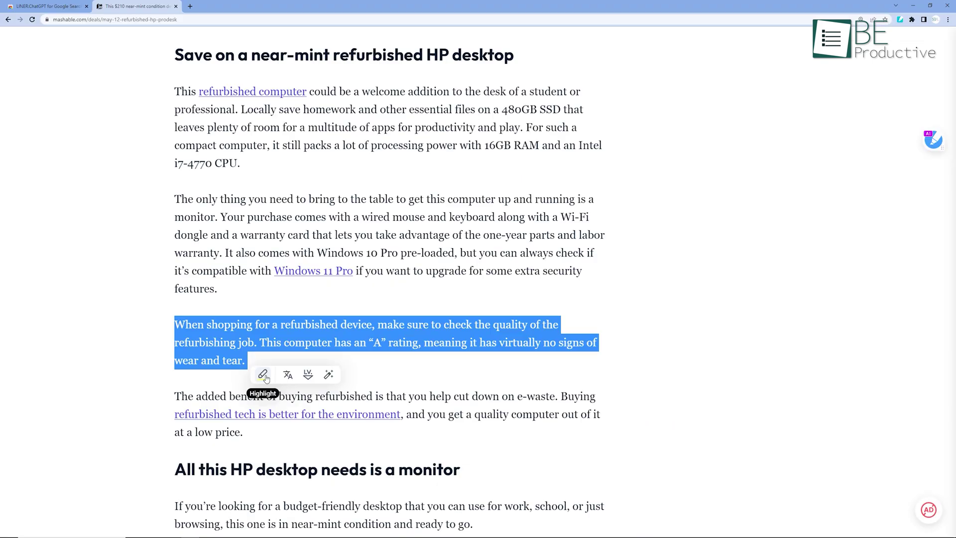
pyautogui.click(258, 370)
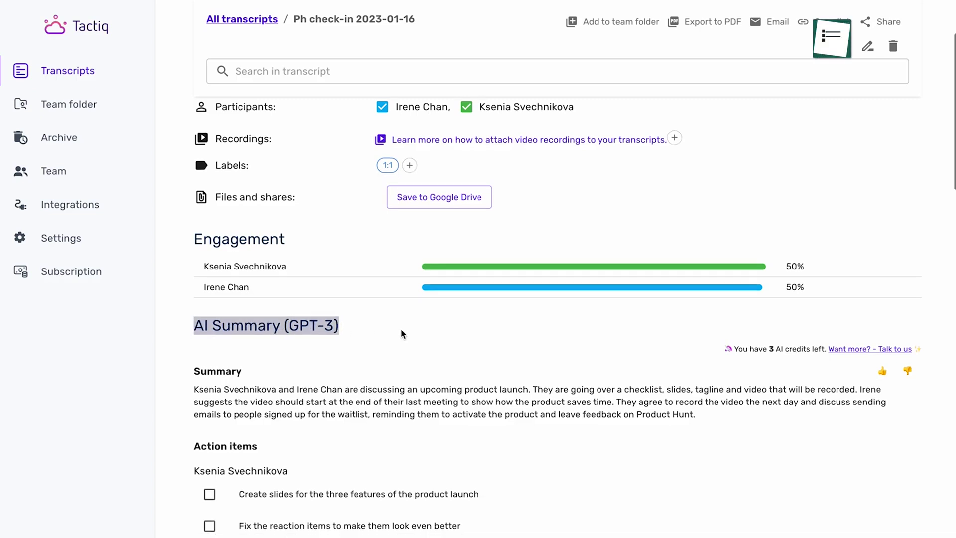
pyautogui.scroll(-2, 401, 329)
pyautogui.scroll(-2, 401, 328)
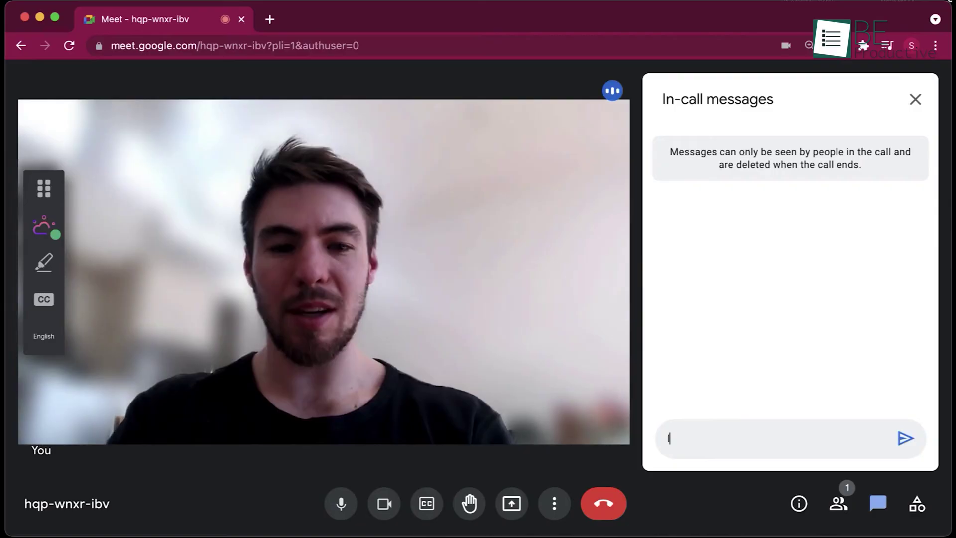
pyautogui.write('Impo')
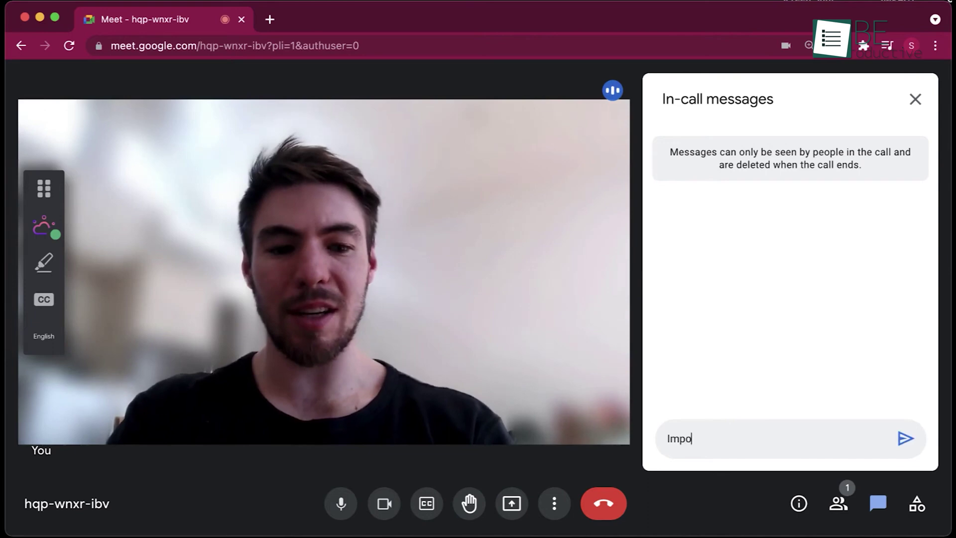
pyautogui.write('rtant')
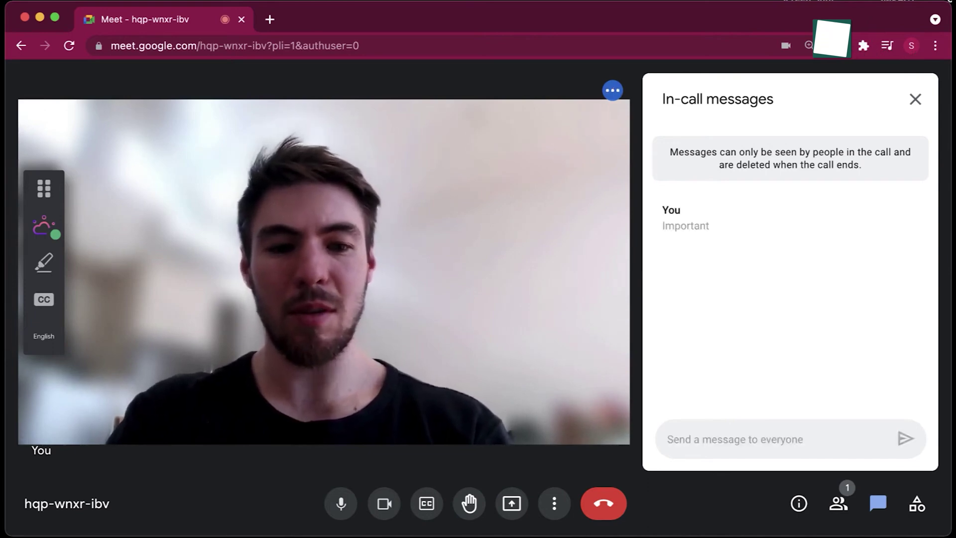
pyautogui.write('www')
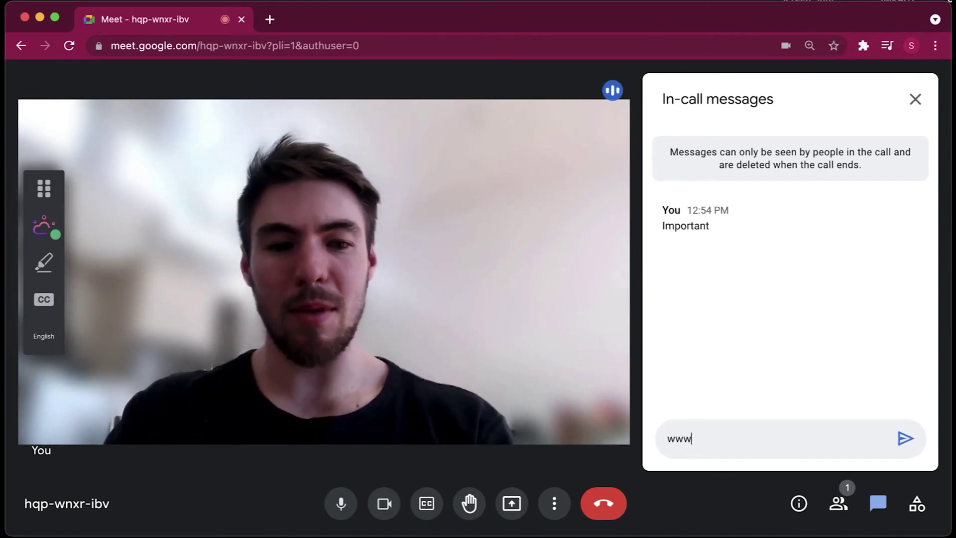
pyautogui.write('.')
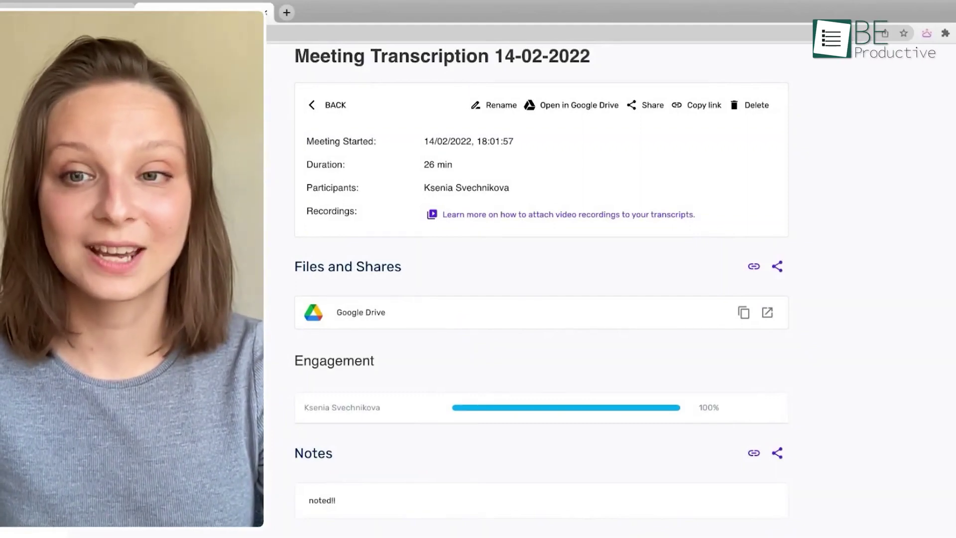
pyautogui.scroll(-2, 469, 73)
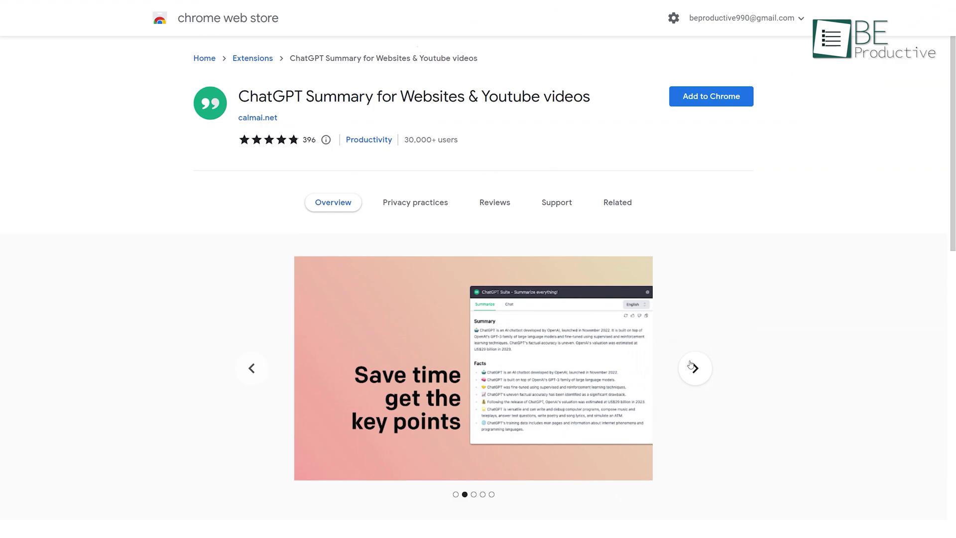
pyautogui.click(693, 368)
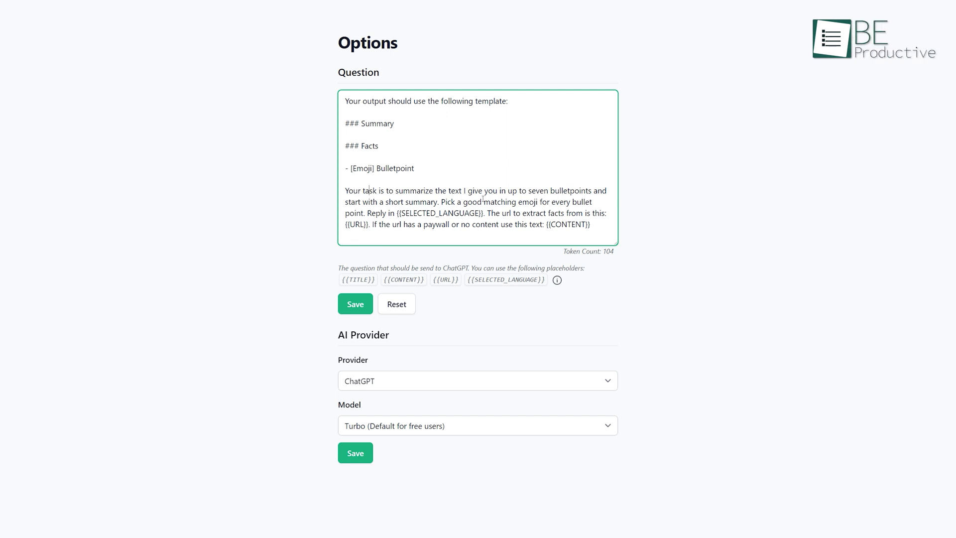
# Reveal the AI provider choices (ChatGPT or OpenAPI) on the Options page.
pyautogui.click(445, 380)
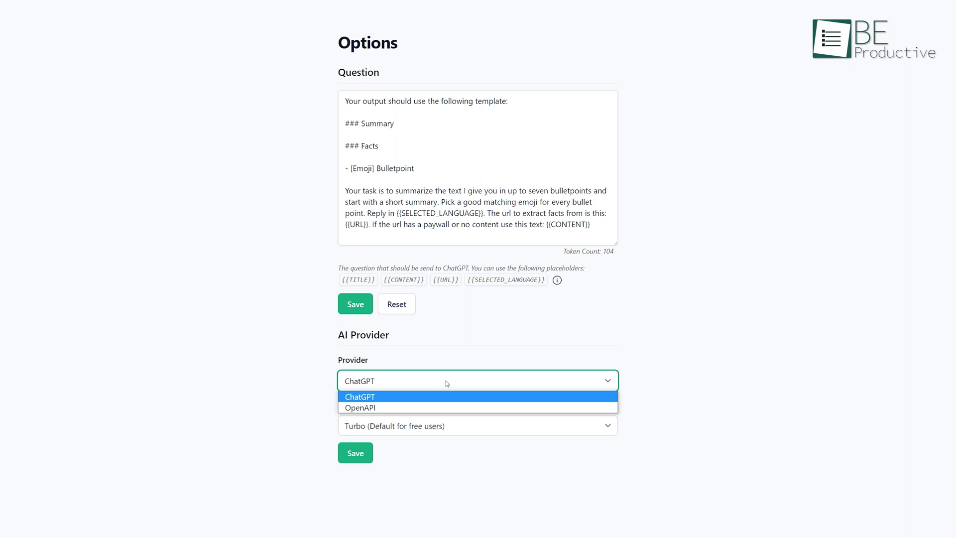